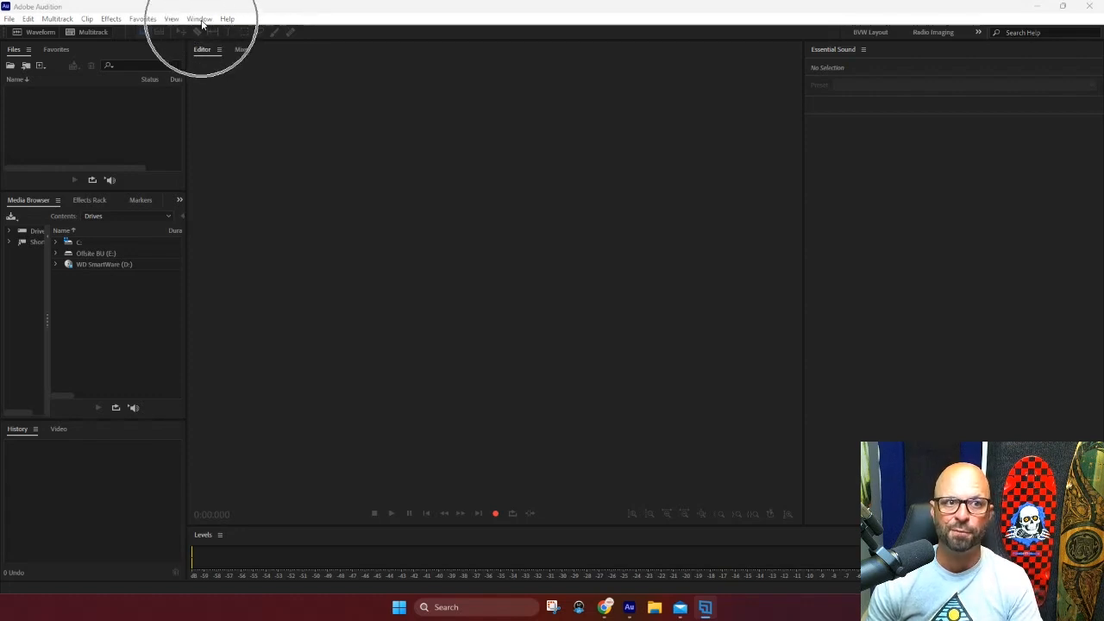
Step: Switch the workspace layout to Simple Editing
click(201, 19)
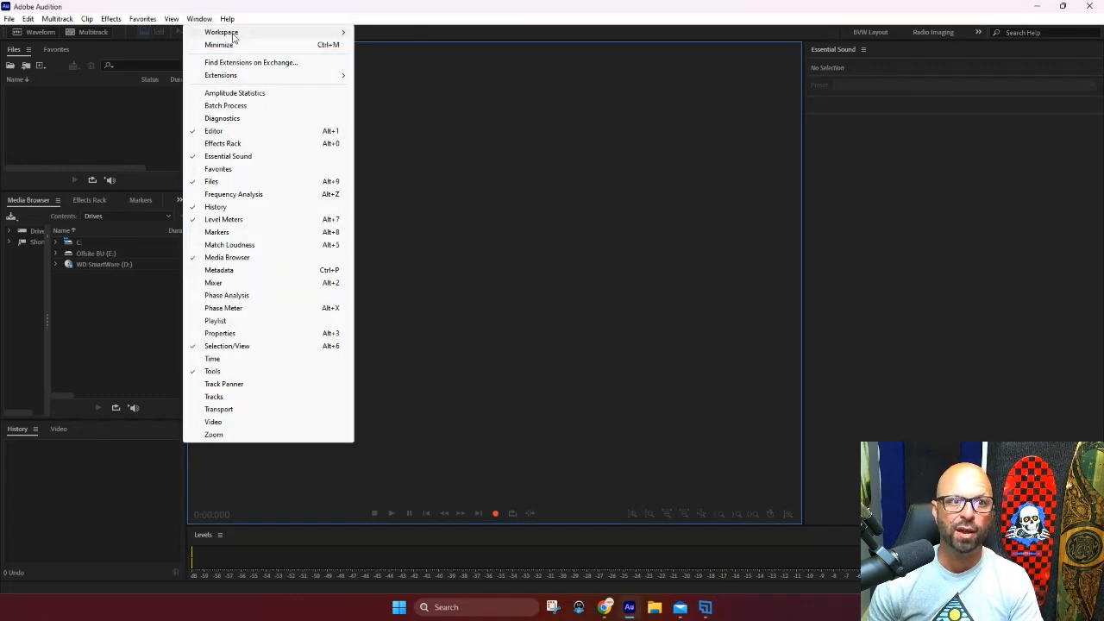
mouse_move(233, 37)
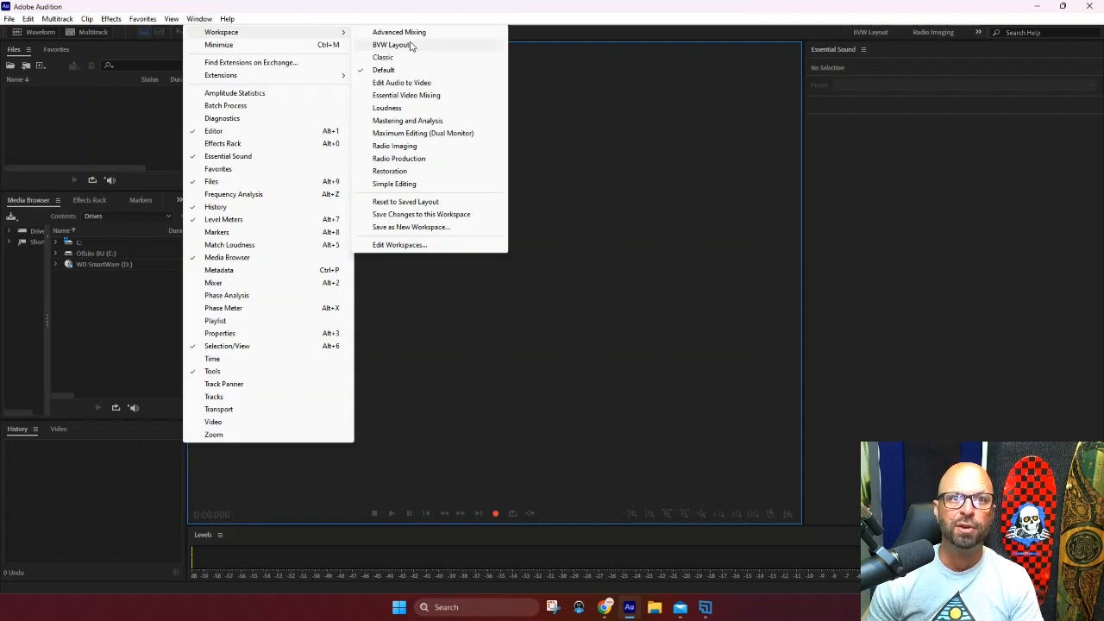
click(416, 186)
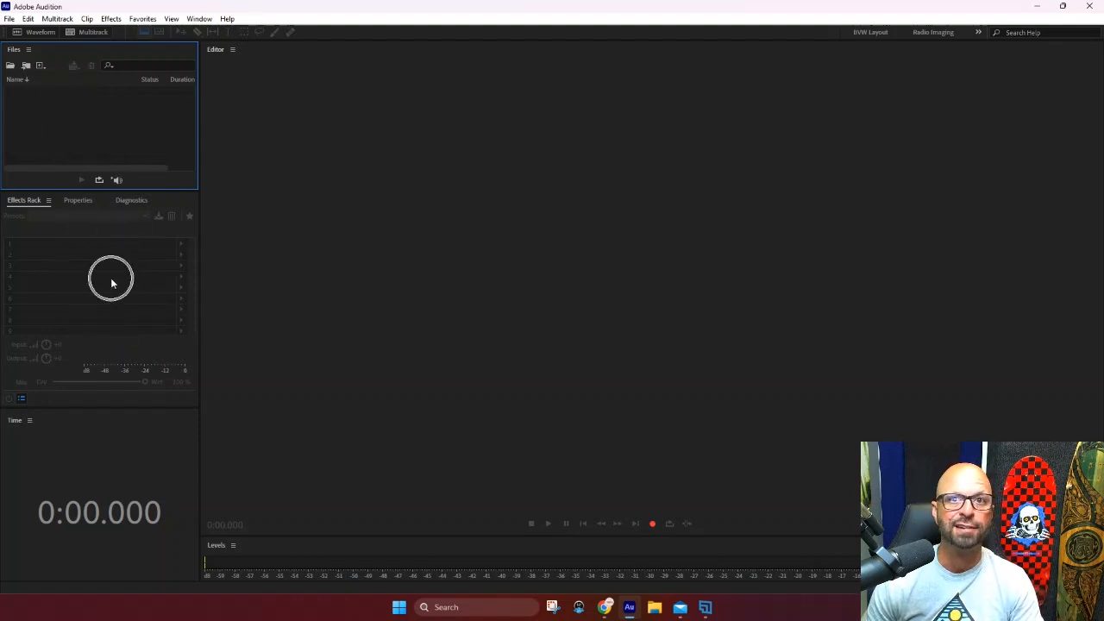
Step: Enlarge the Files and Effects Rack panels by shrinking the Time panel beneath them
click(90, 465)
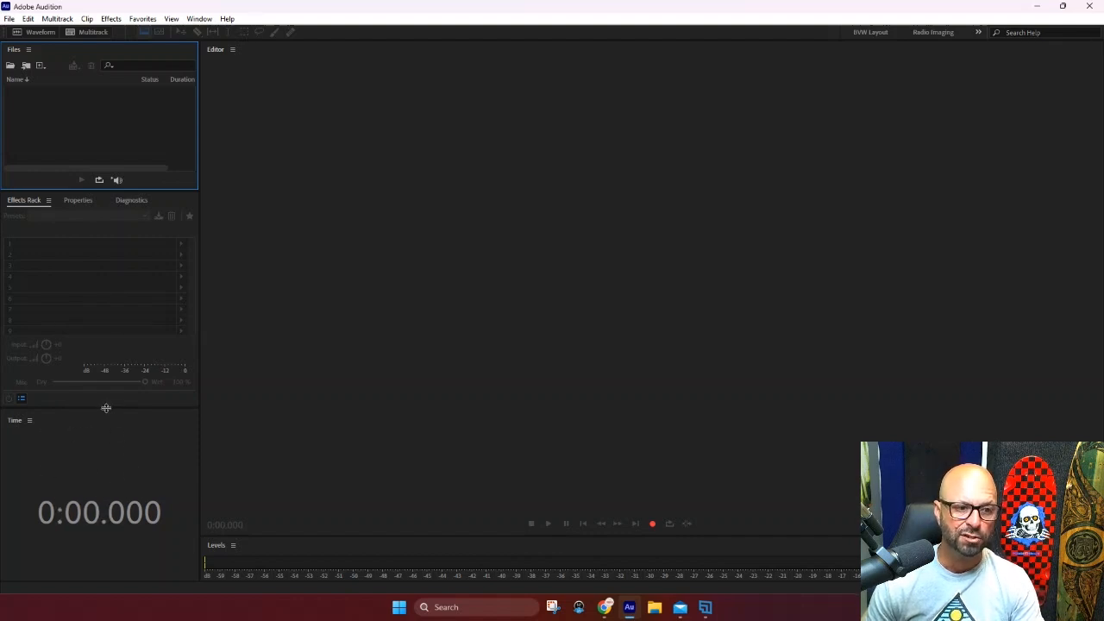
mouse_move(105, 406)
mouse_down()
mouse_move(103, 441)
mouse_move(105, 416)
mouse_up()
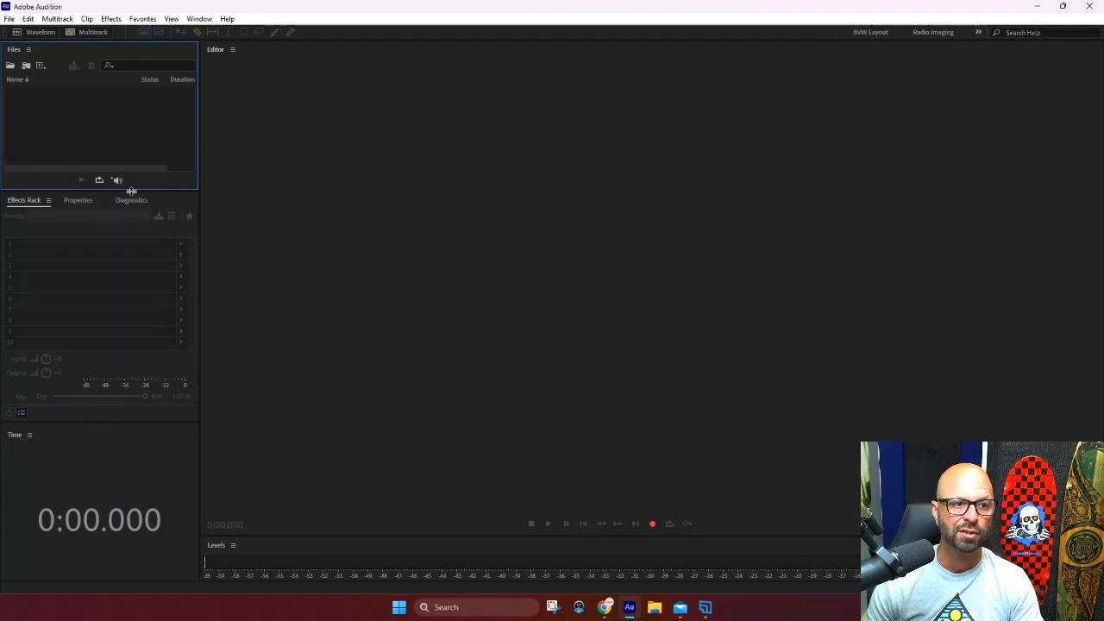
drag(130, 190, 125, 221)
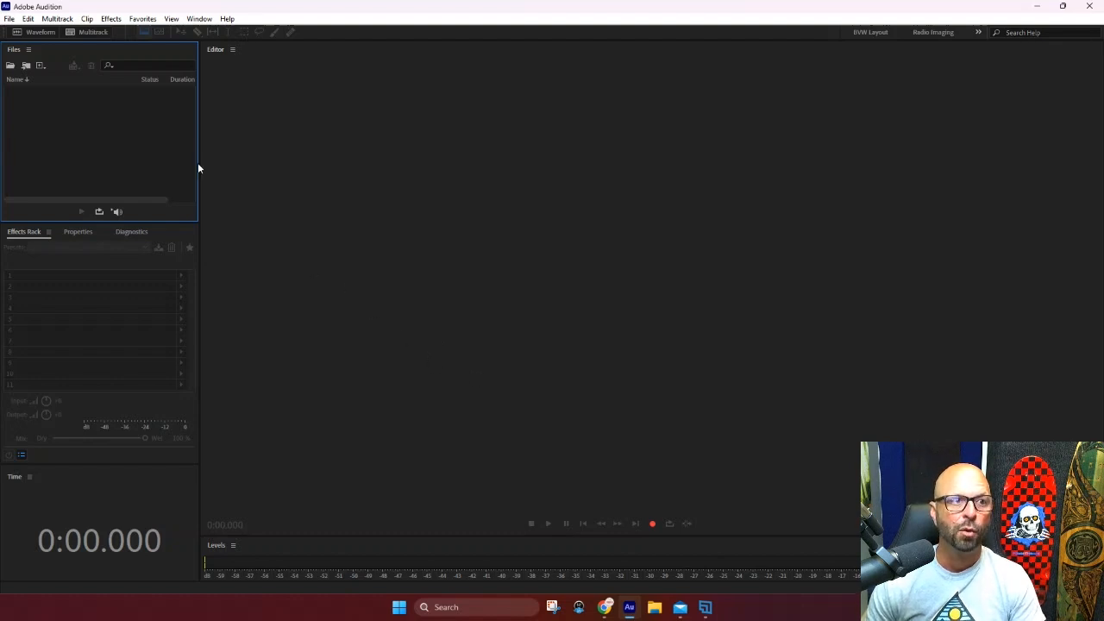
click(8, 19)
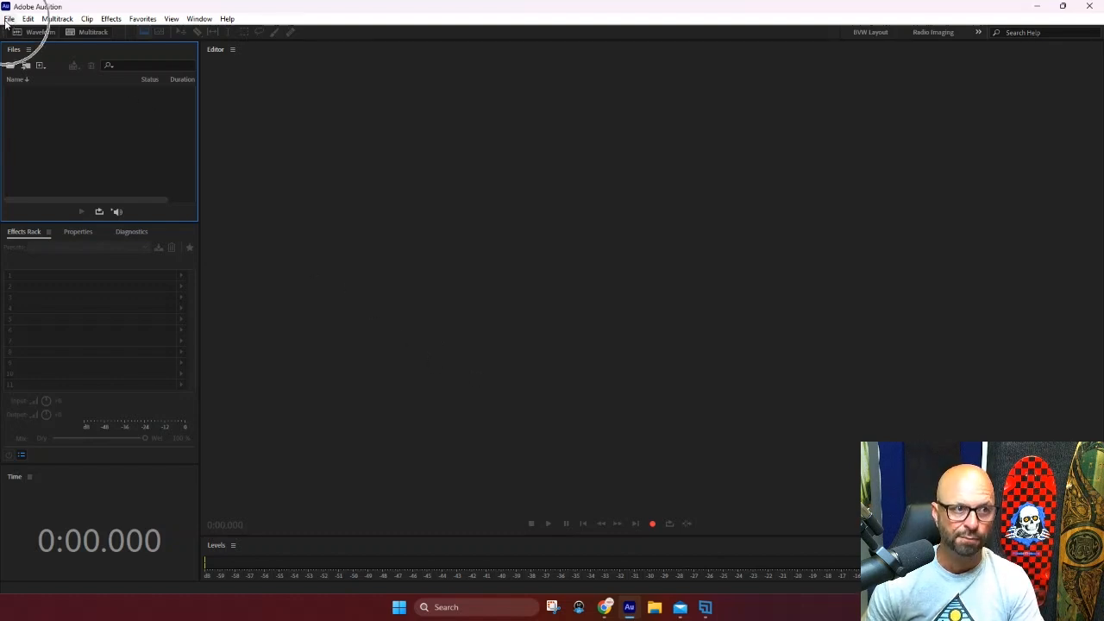
mouse_move(47, 35)
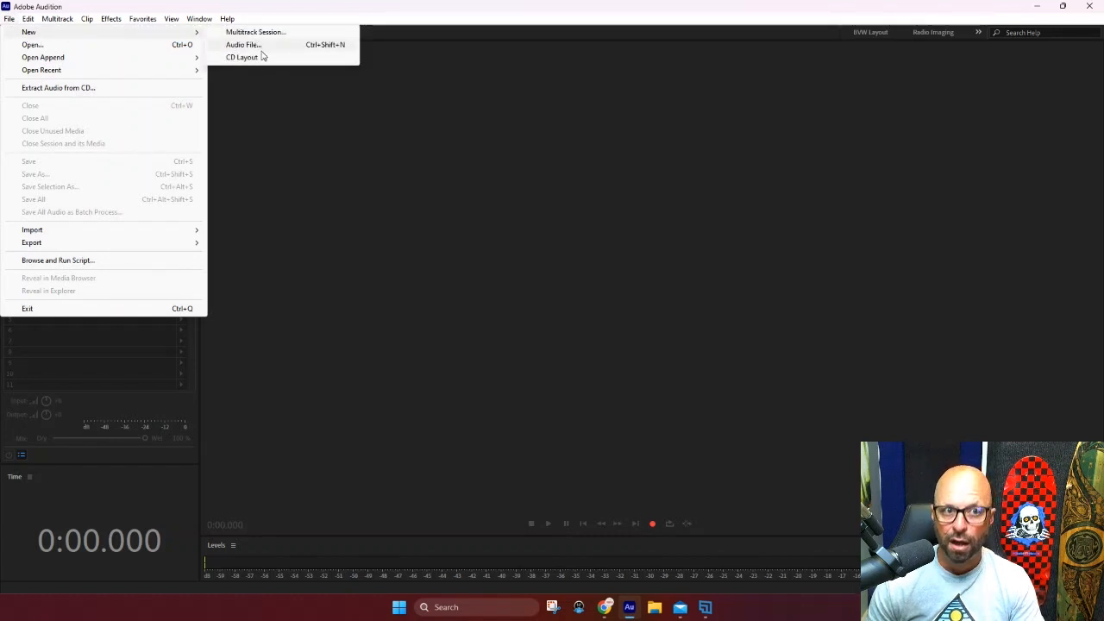
click(323, 221)
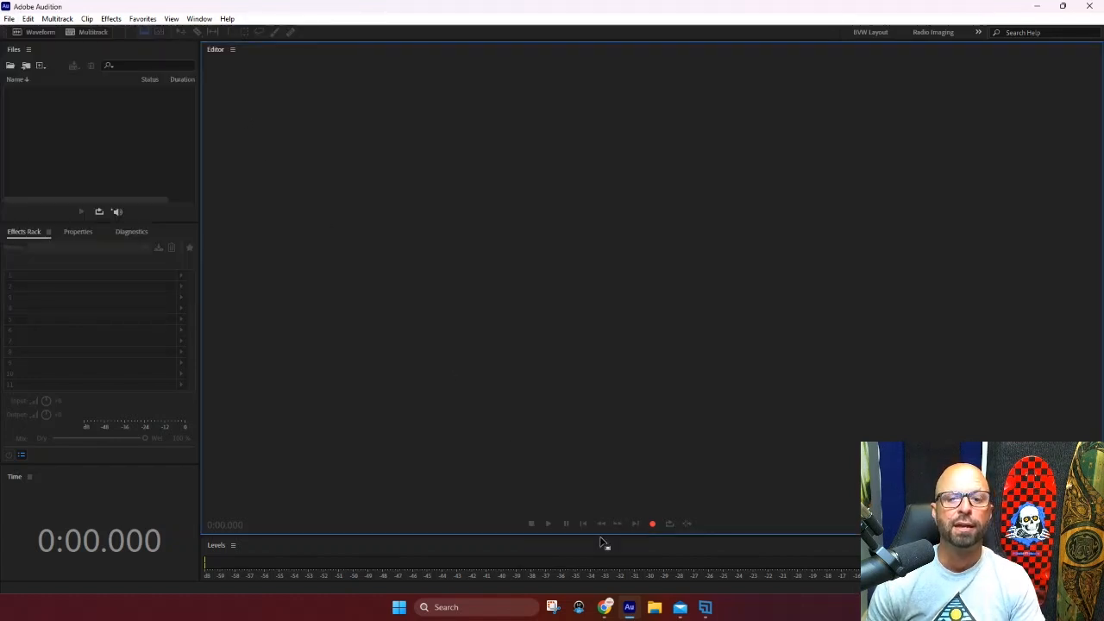
key(ctrl)
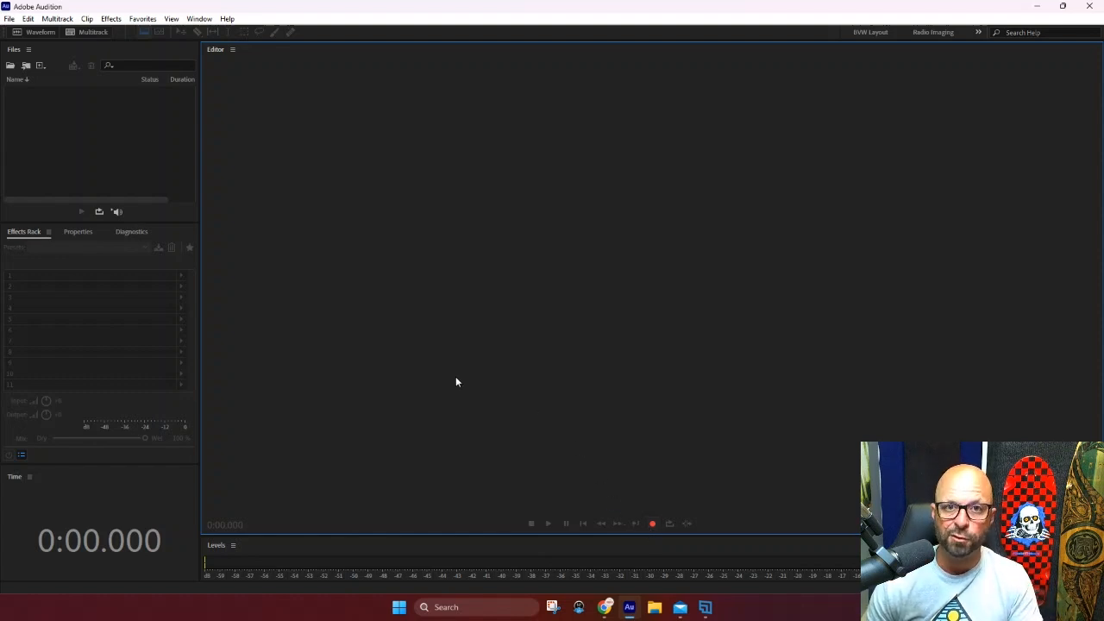
Step: Start a new audio file named "YouTube Demo" with a sample rate of 48000 Hz
click(11, 21)
mouse_move(35, 33)
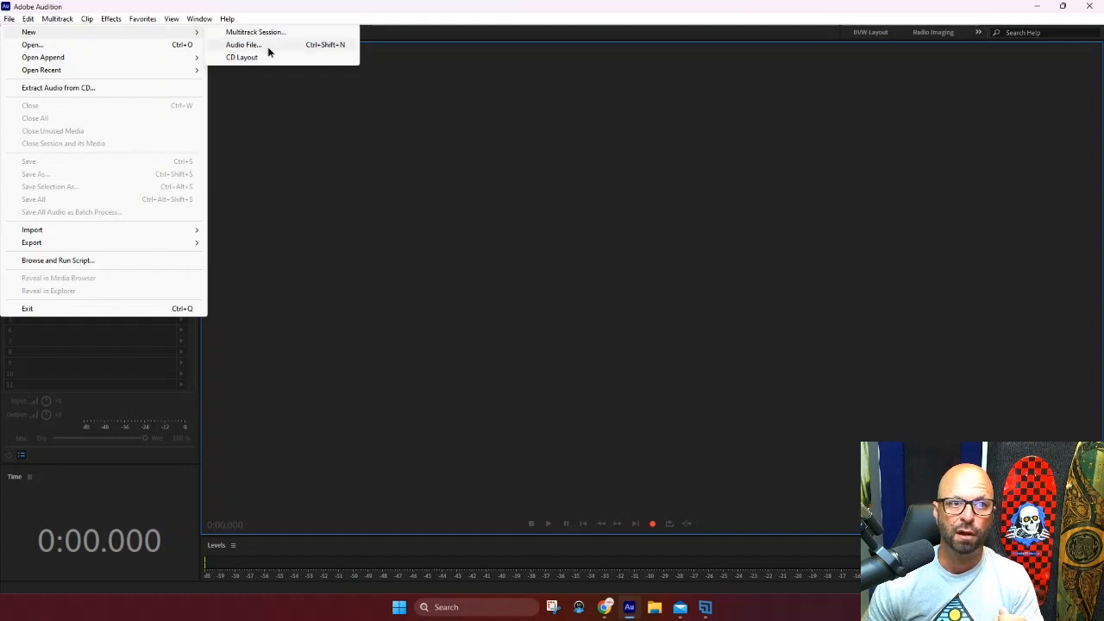
click(269, 47)
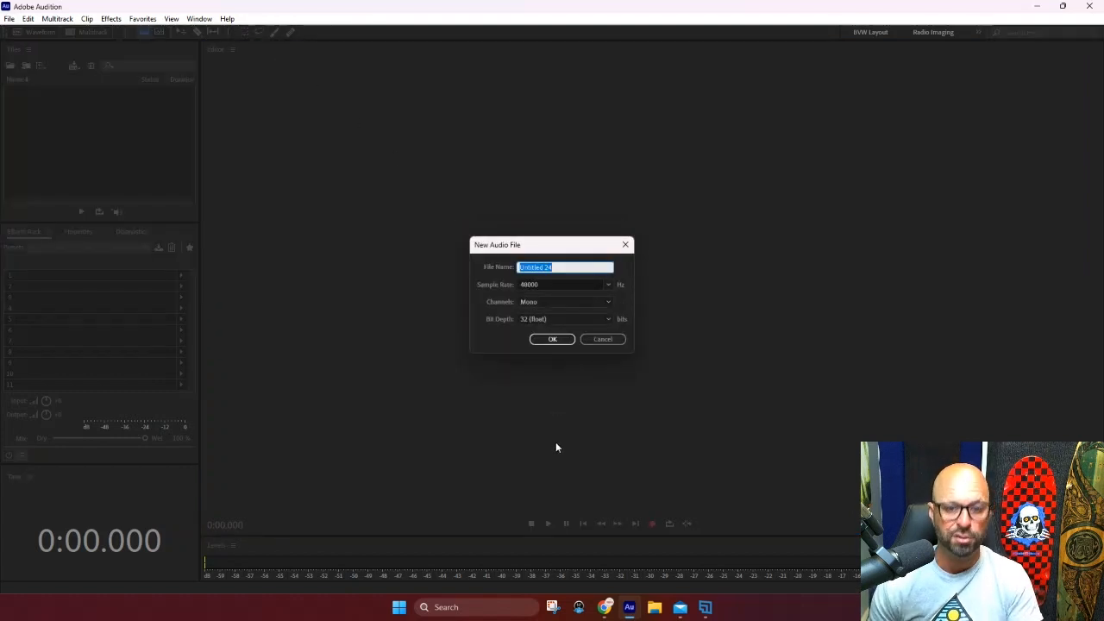
text(YouTu)
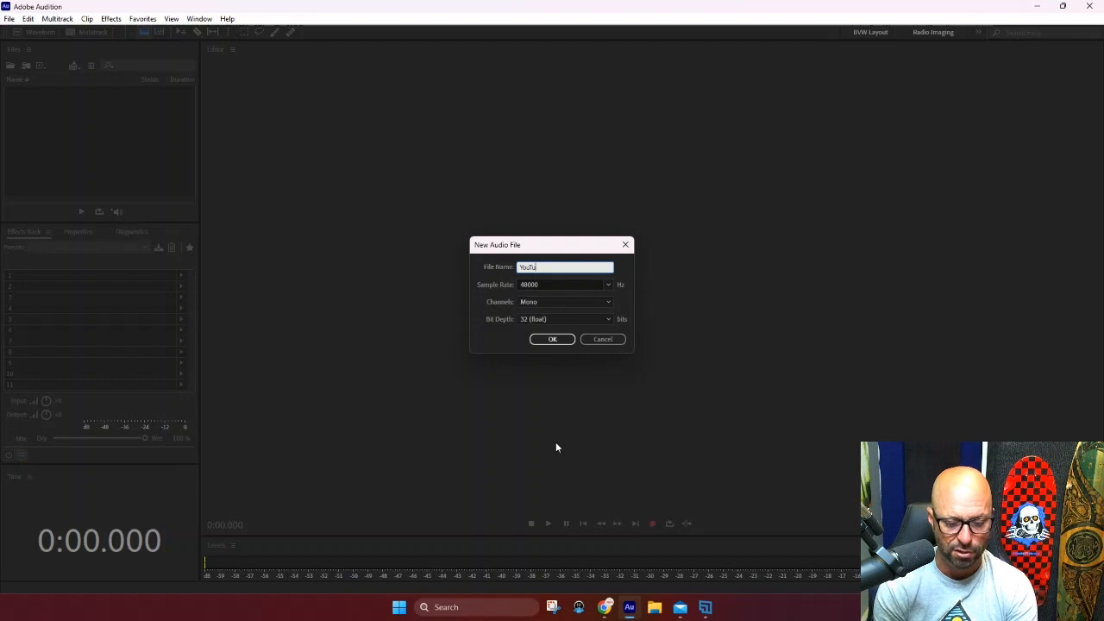
text(be Demo)
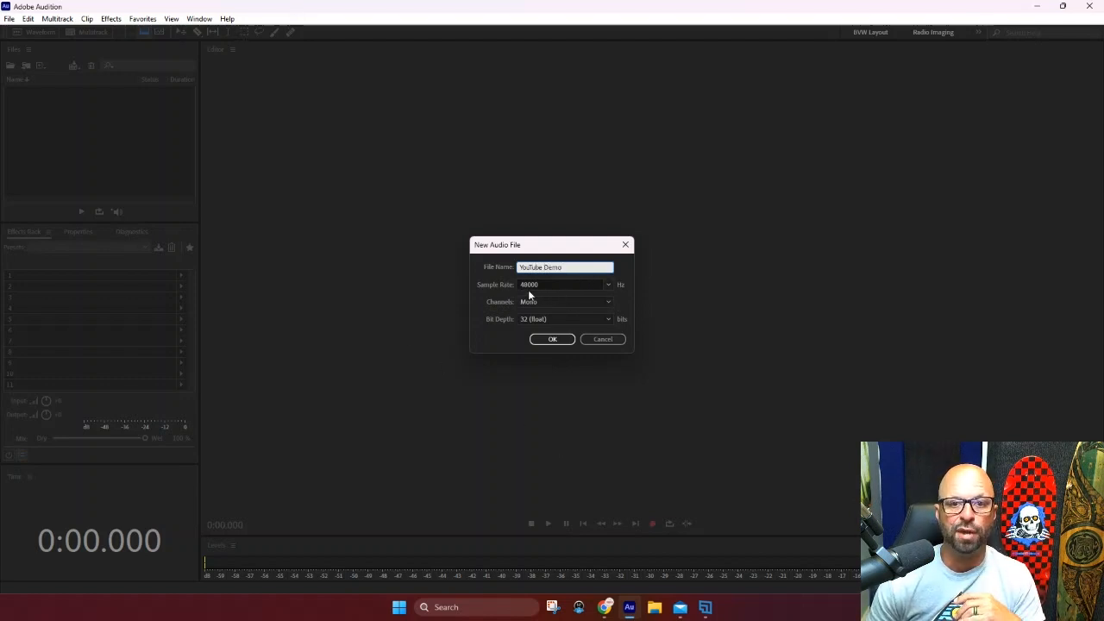
click(609, 285)
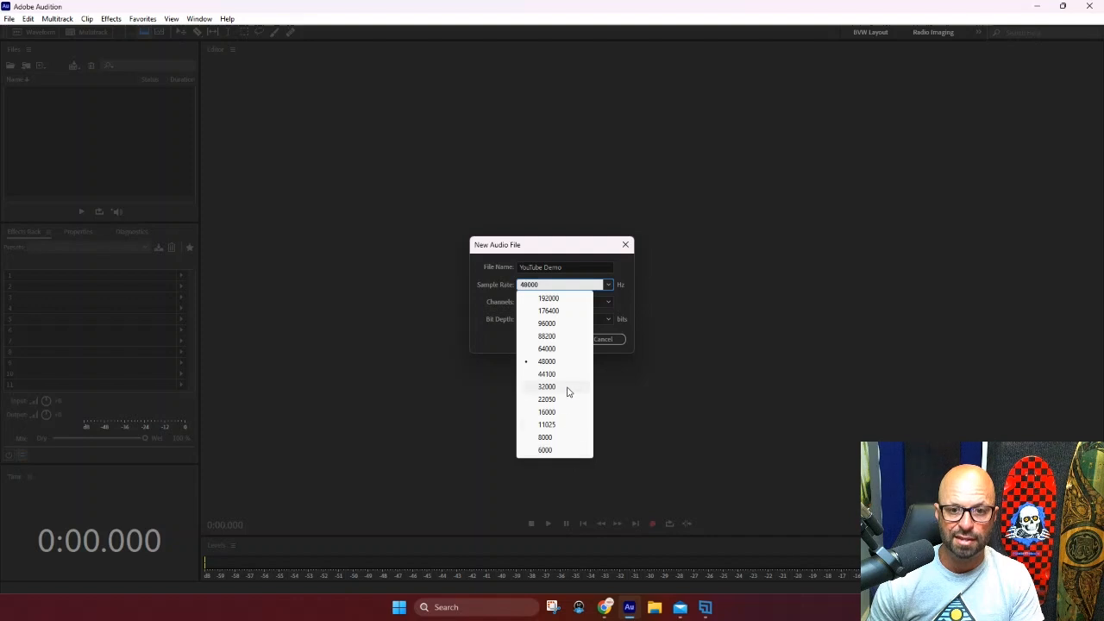
click(552, 363)
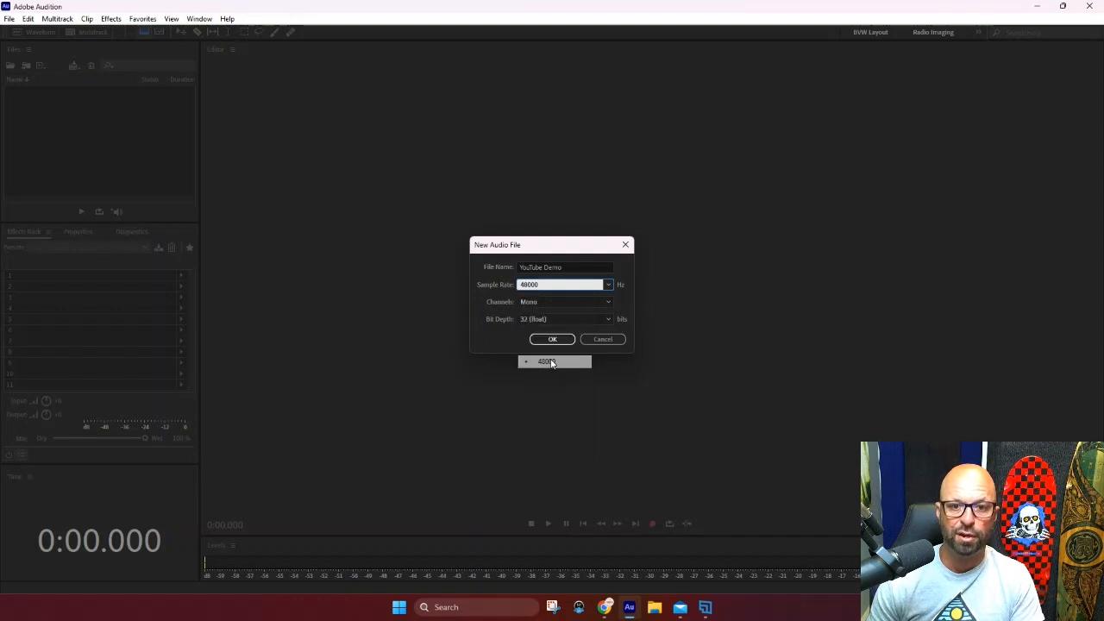
Step: Set the new file's channels to Mono and its bit depth to 32 (float), and create it
click(551, 303)
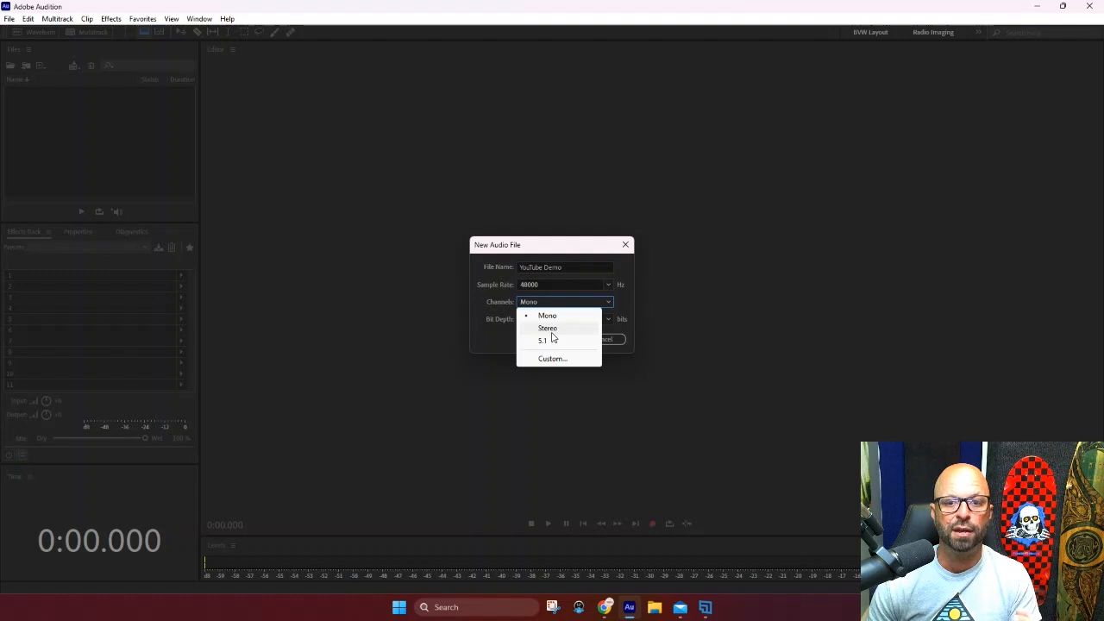
click(551, 330)
click(557, 301)
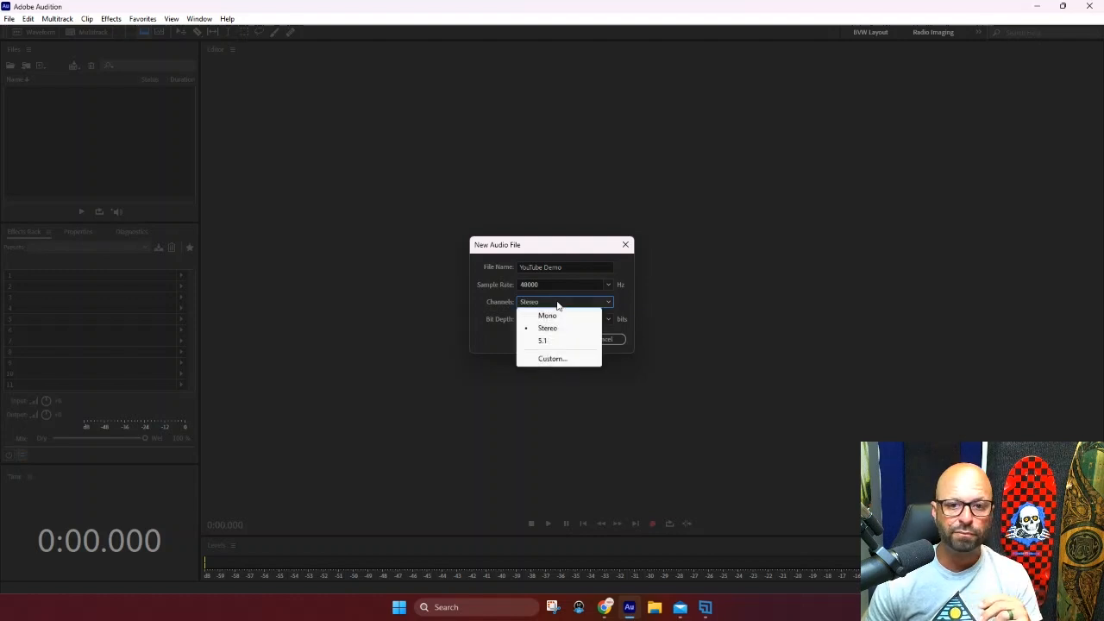
click(555, 315)
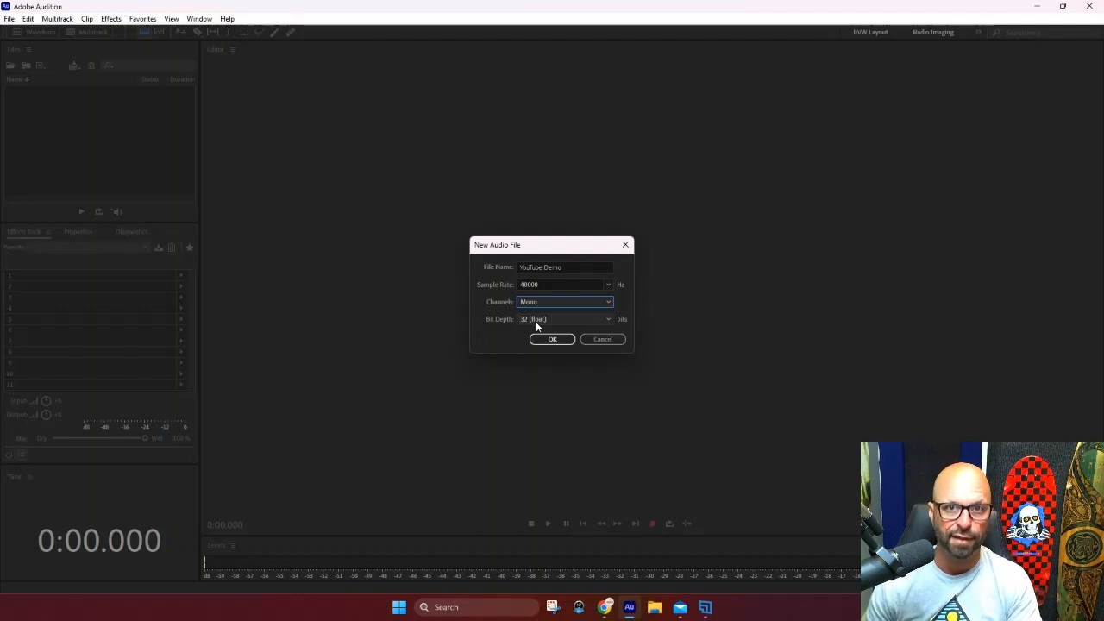
click(537, 321)
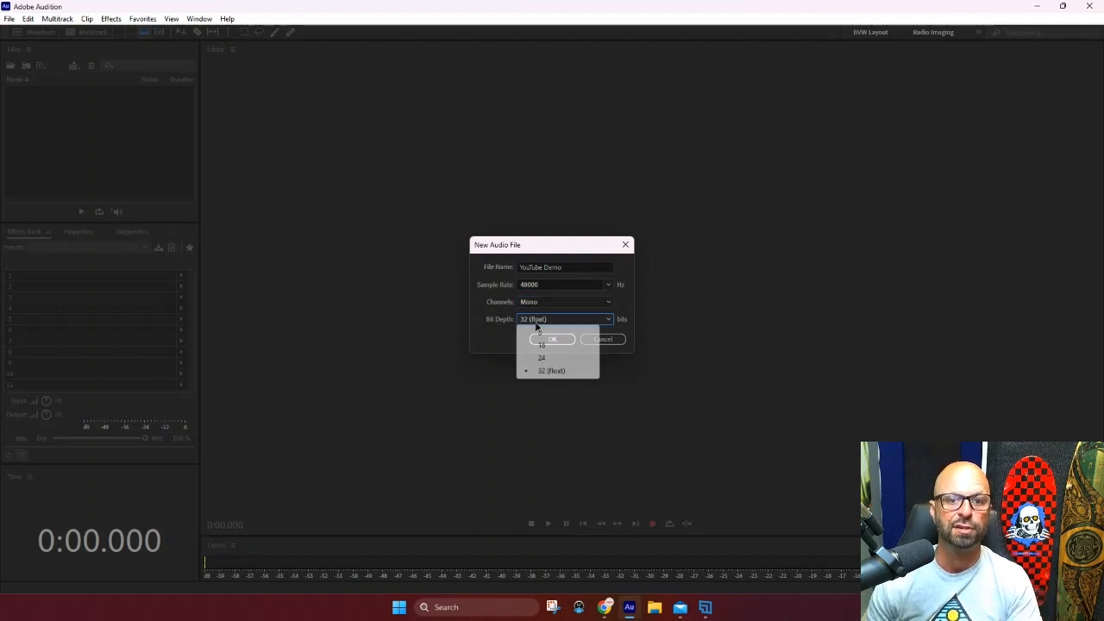
click(549, 371)
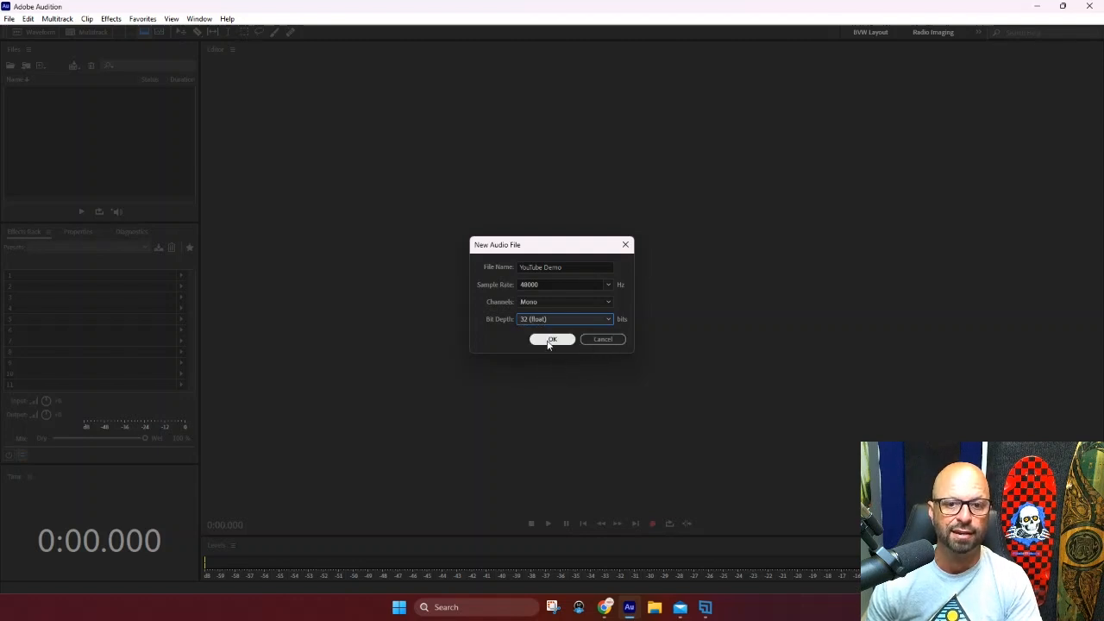
click(551, 340)
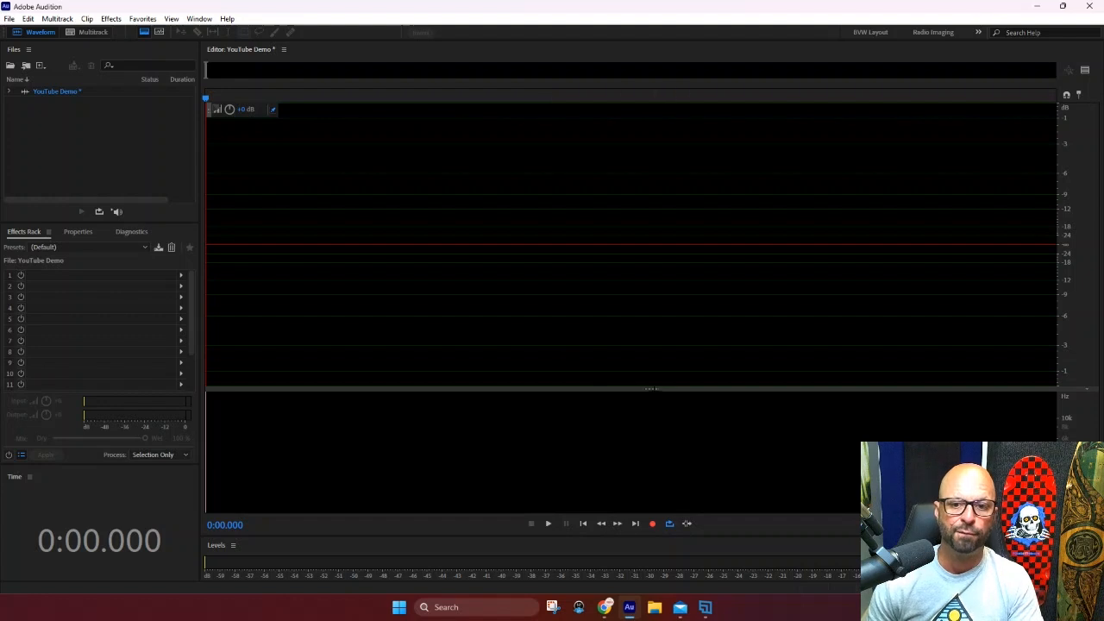
Step: Enlarge the waveform area and hide the spectral frequency display
mouse_move(650, 387)
mouse_down()
mouse_move(650, 438)
mouse_move(641, 403)
mouse_up()
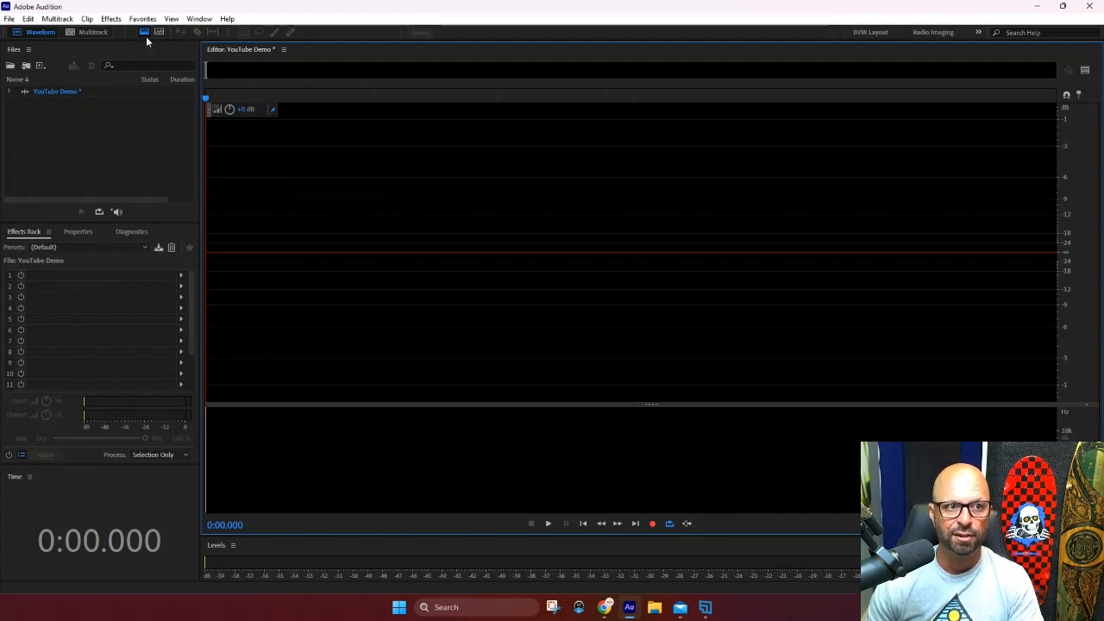
key(ctrl)
key(ctrl)
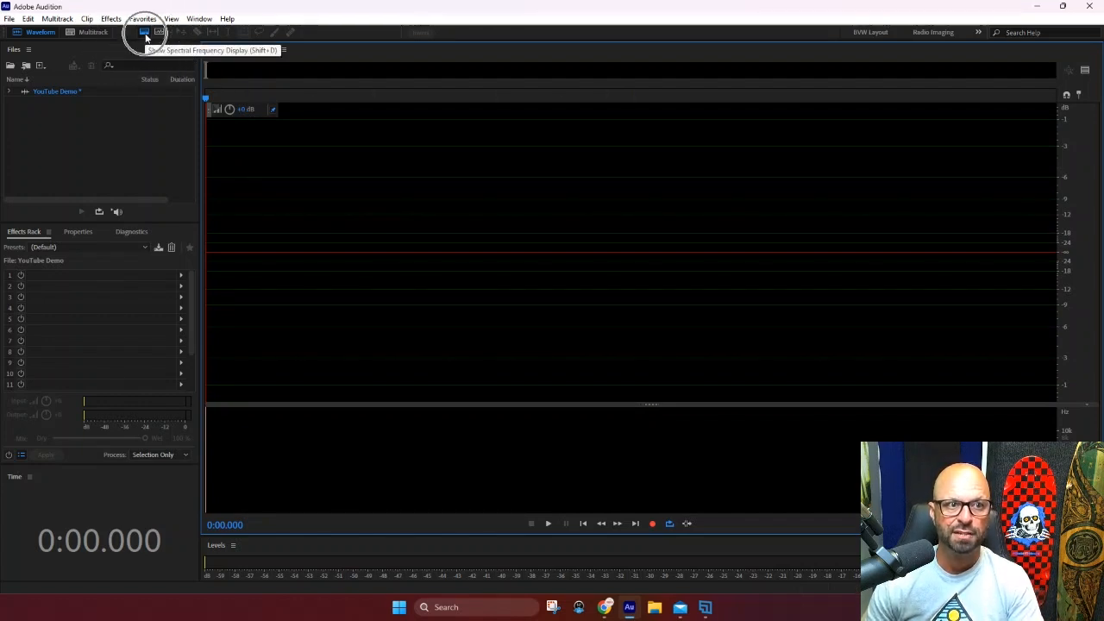
click(146, 35)
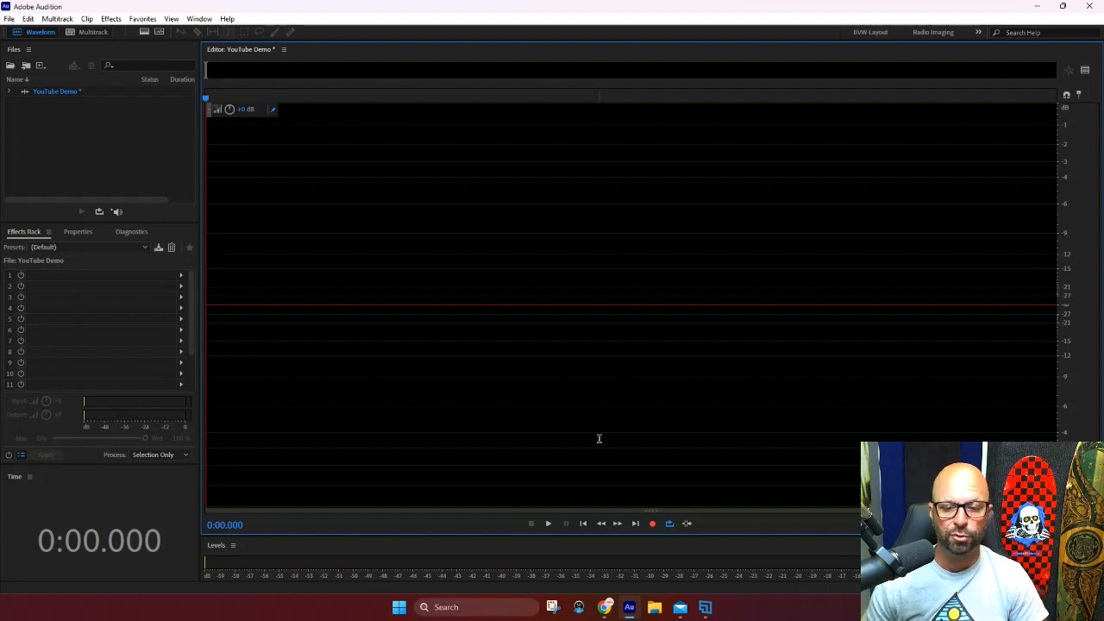
Step: Record about 1:12 of voice audio into the YouTube Demo file and stop the transport
click(652, 524)
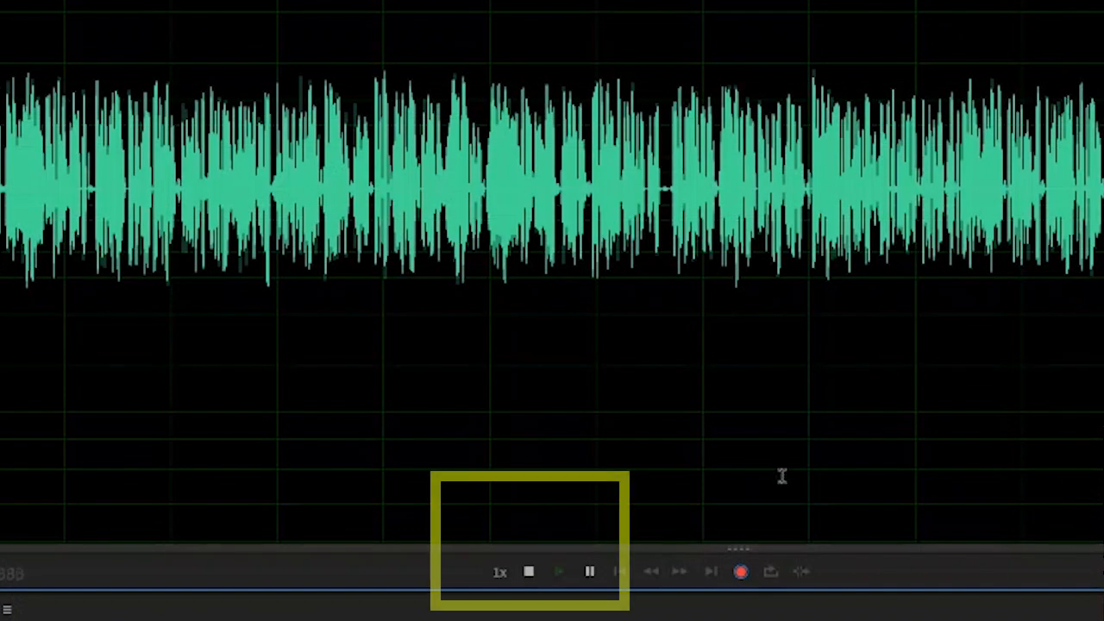
click(529, 574)
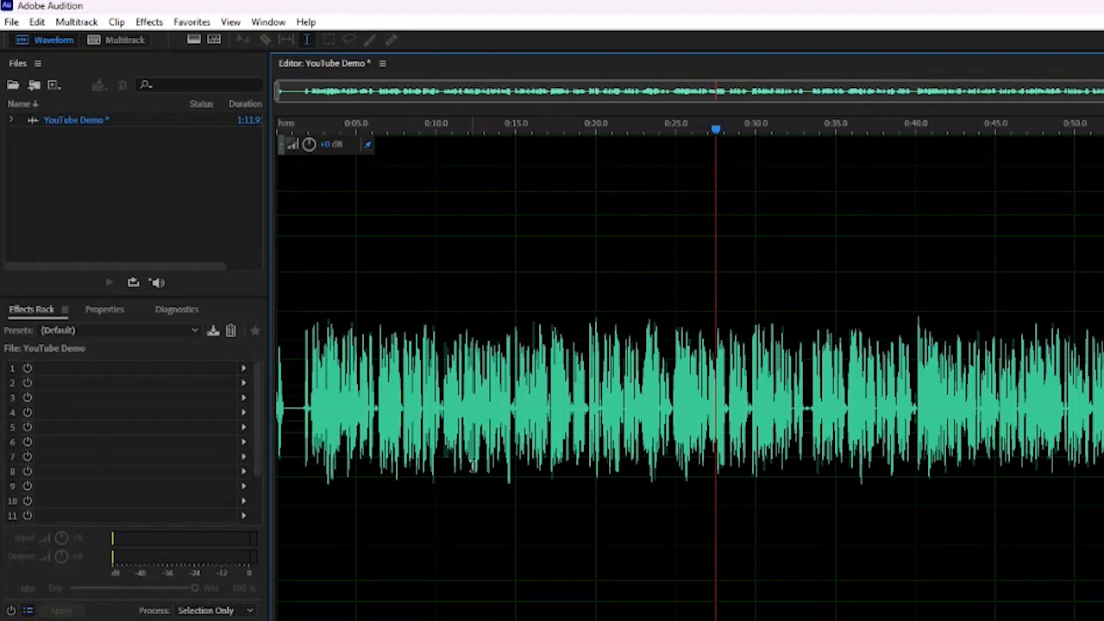
Step: Save the recording as YouTube Demo.mp3 in the Downloads folder in MP3 Audio format, overwriting the existing file
key(ctrl)
key(ctrl)
click(11, 24)
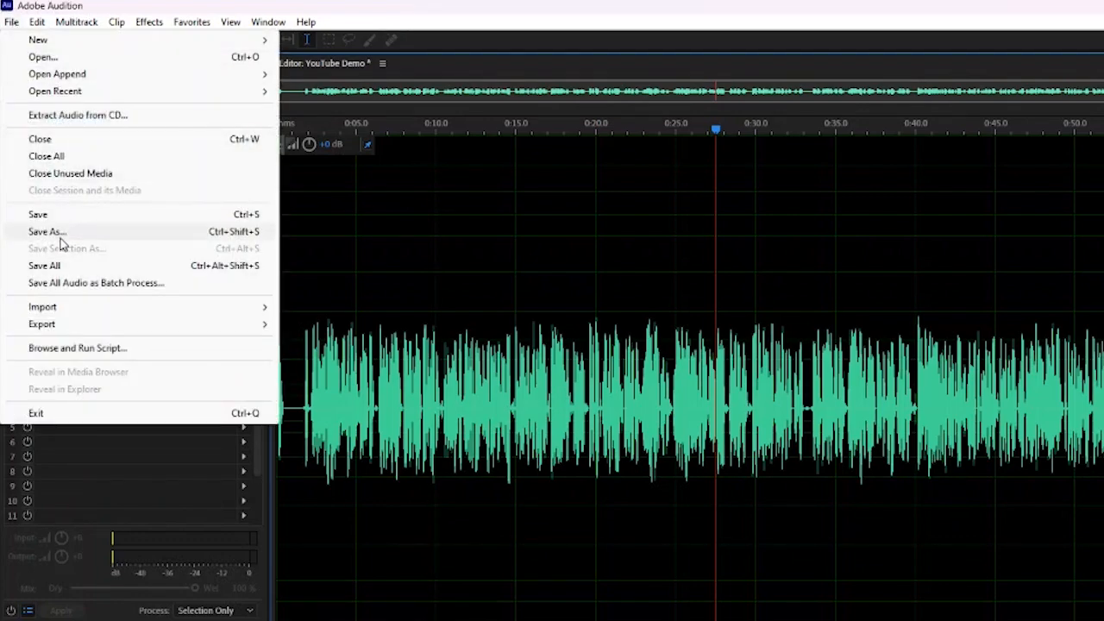
click(60, 235)
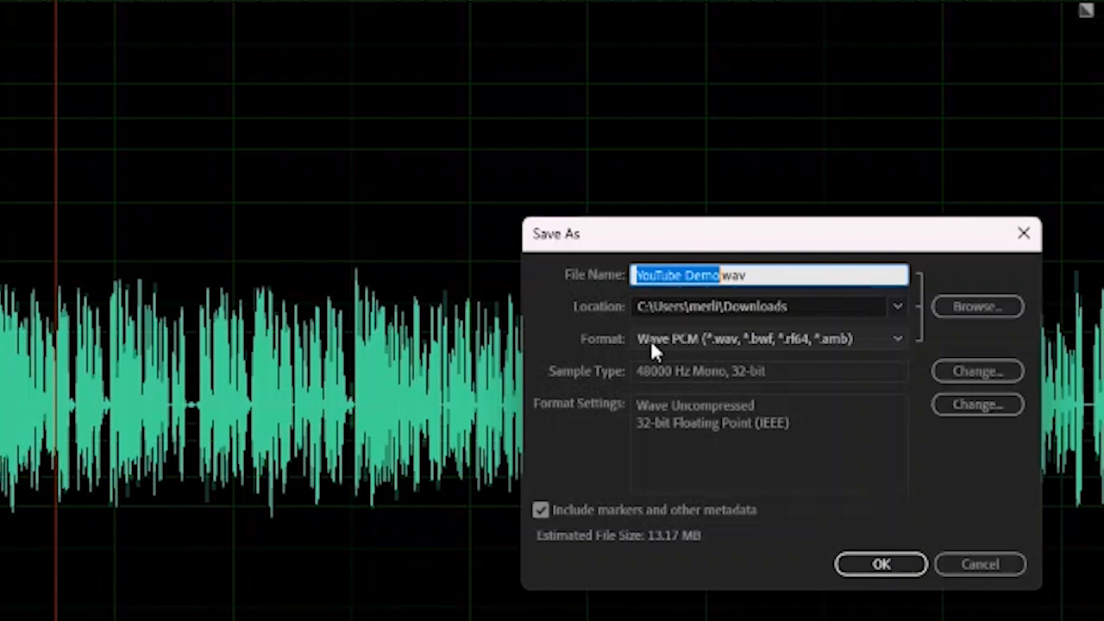
click(893, 339)
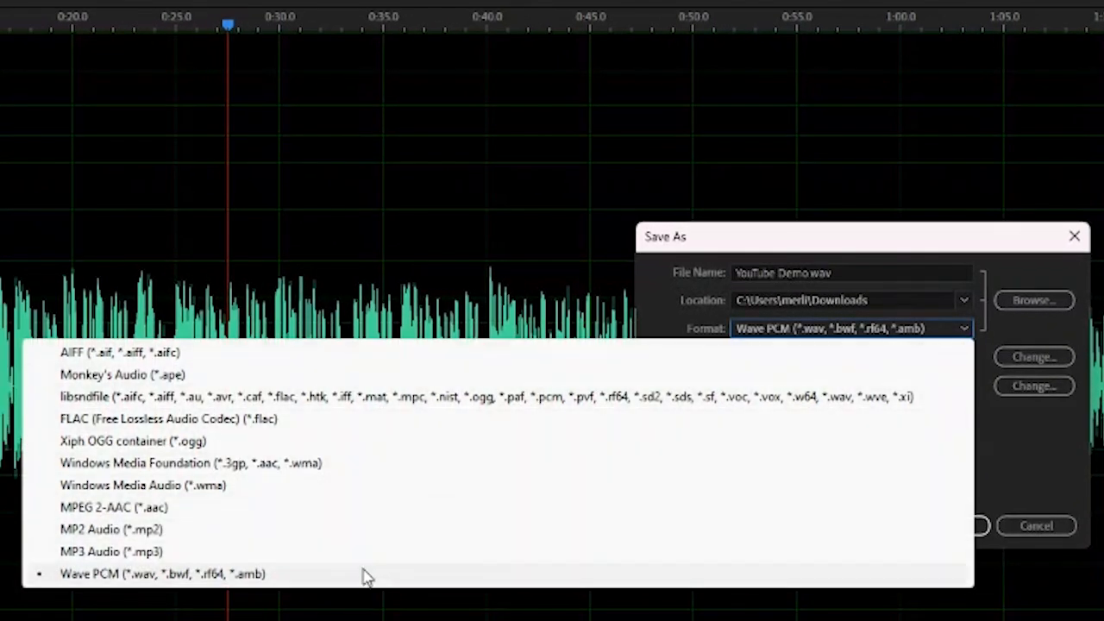
click(354, 557)
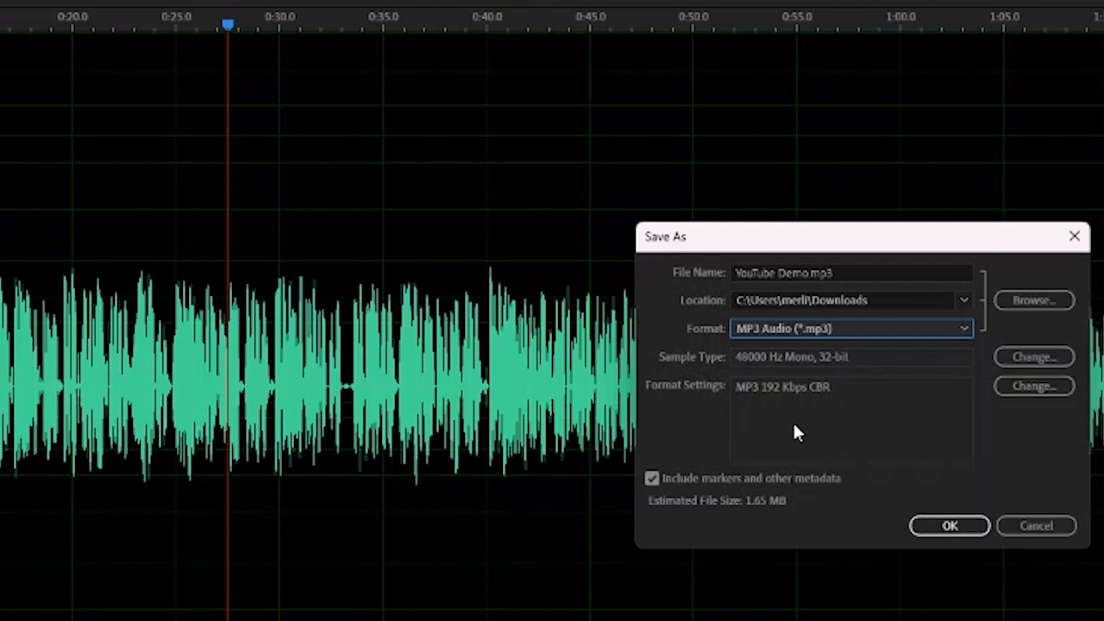
click(944, 527)
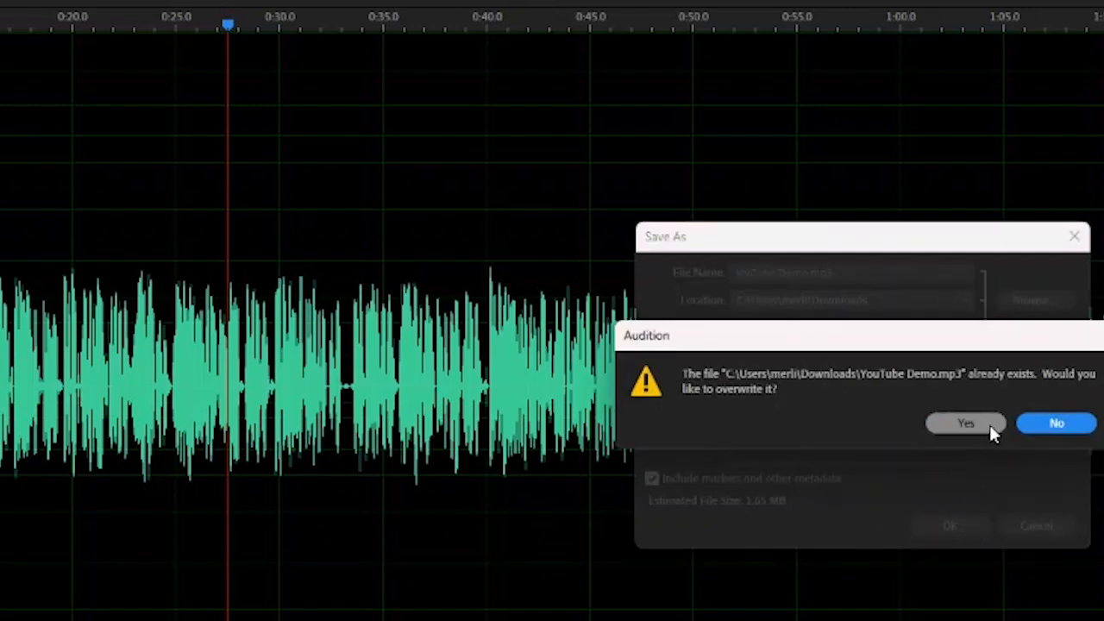
click(983, 424)
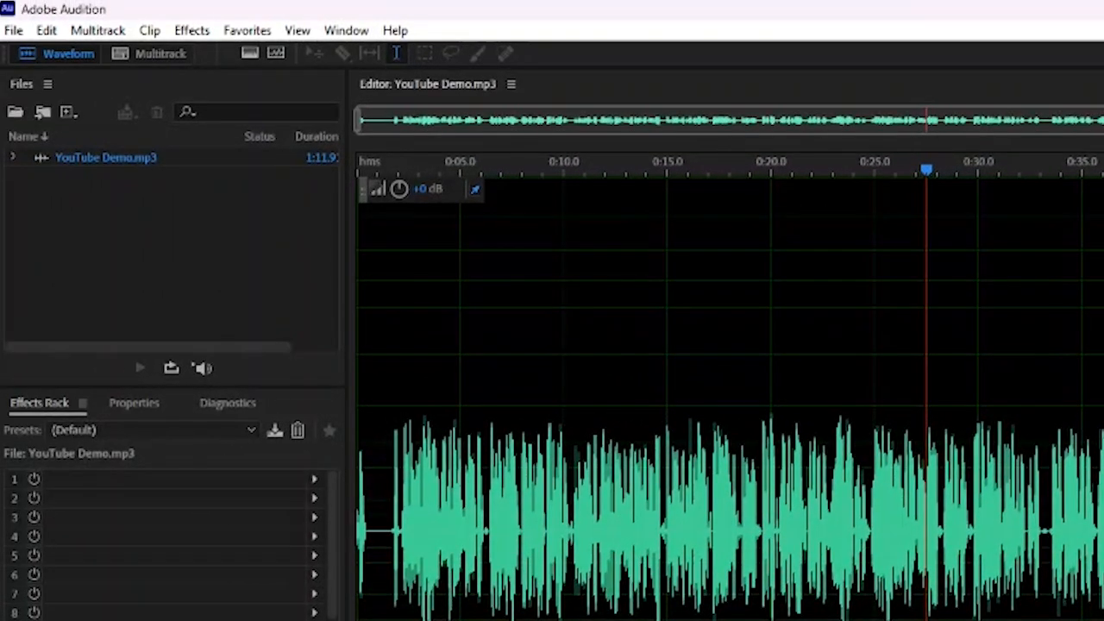
click(13, 31)
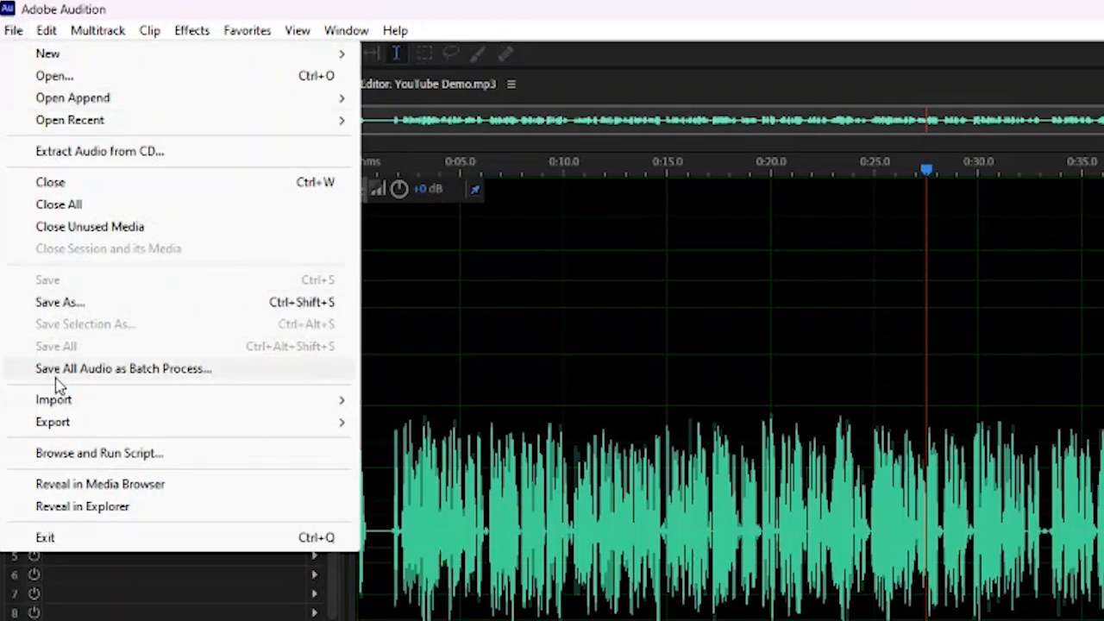
mouse_move(104, 434)
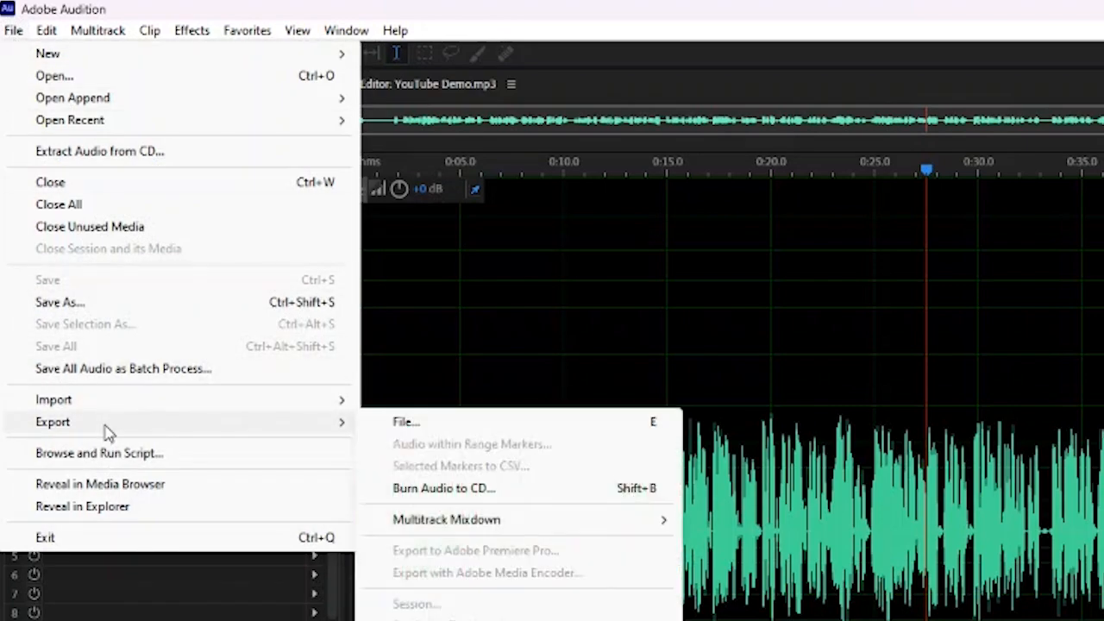
click(507, 422)
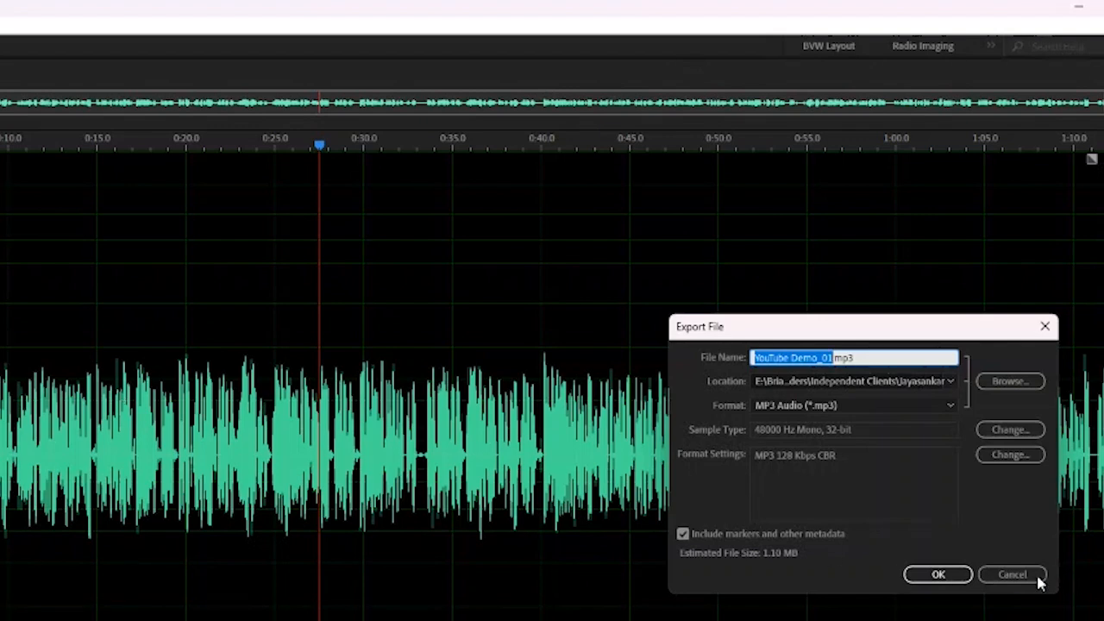
click(1011, 574)
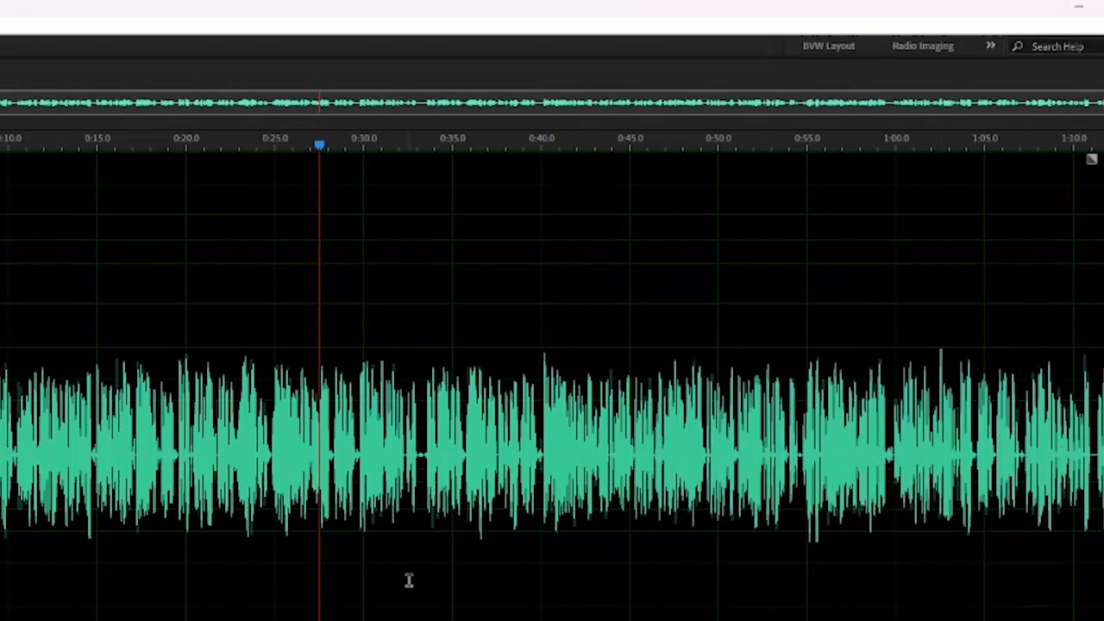